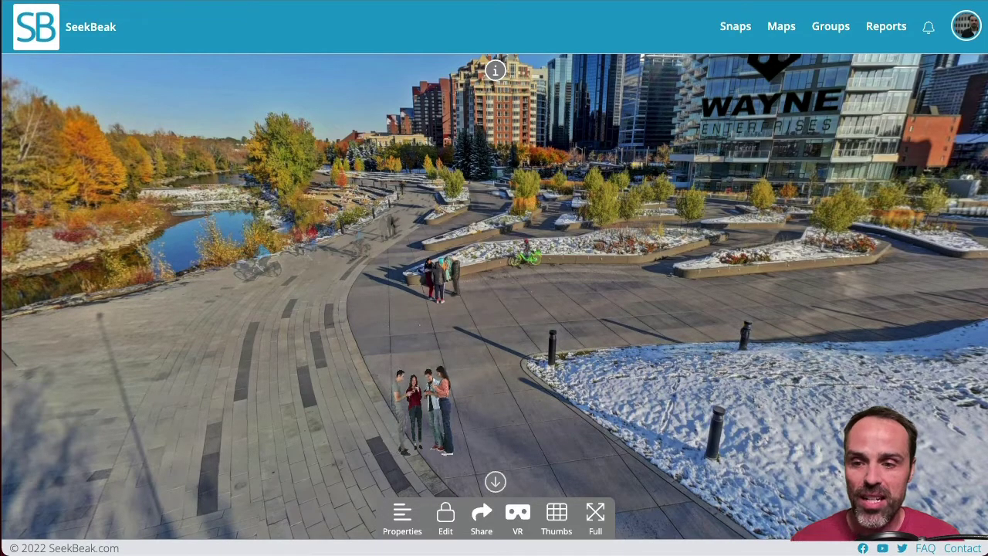
- Turn the panorama toward the Wayne Enterprises building and open the links for sharing and embedding this Snap
left_click_drag(645, 319, 524, 348)
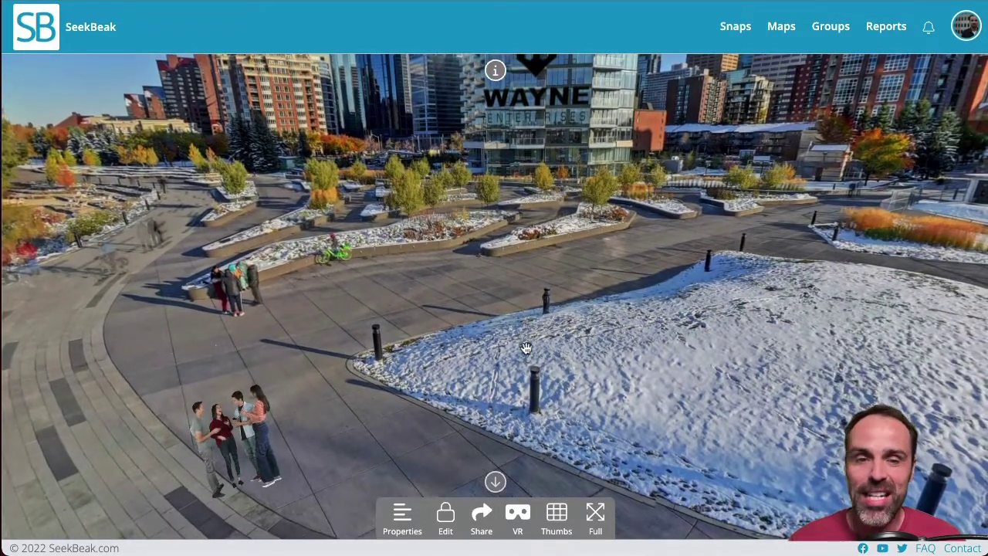
left_click(479, 521)
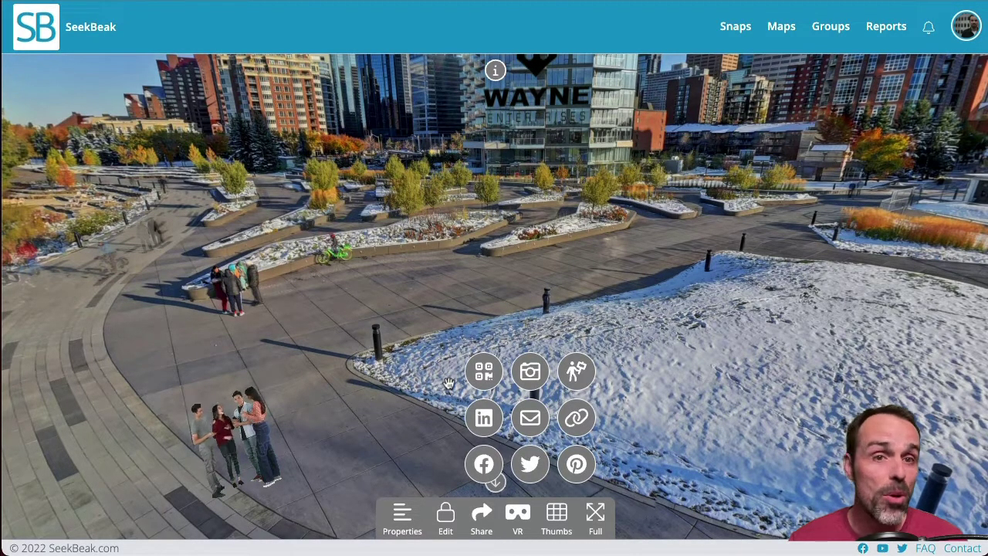
left_click(530, 373)
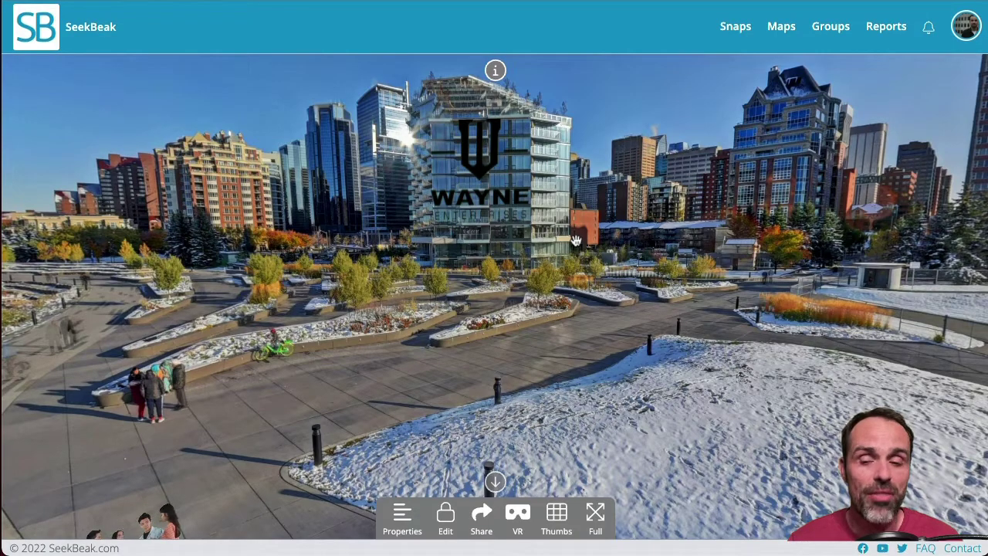
left_click(486, 529)
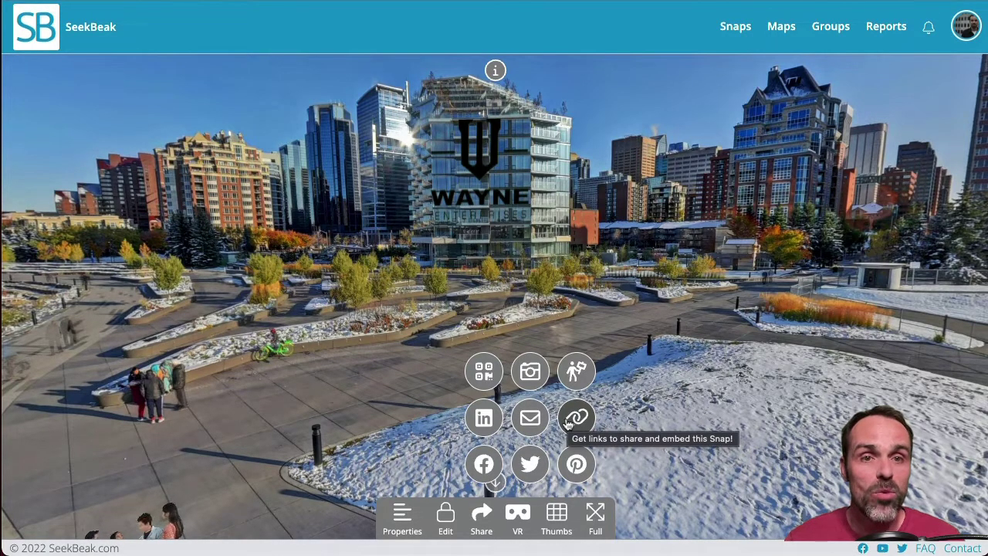
left_click(576, 418)
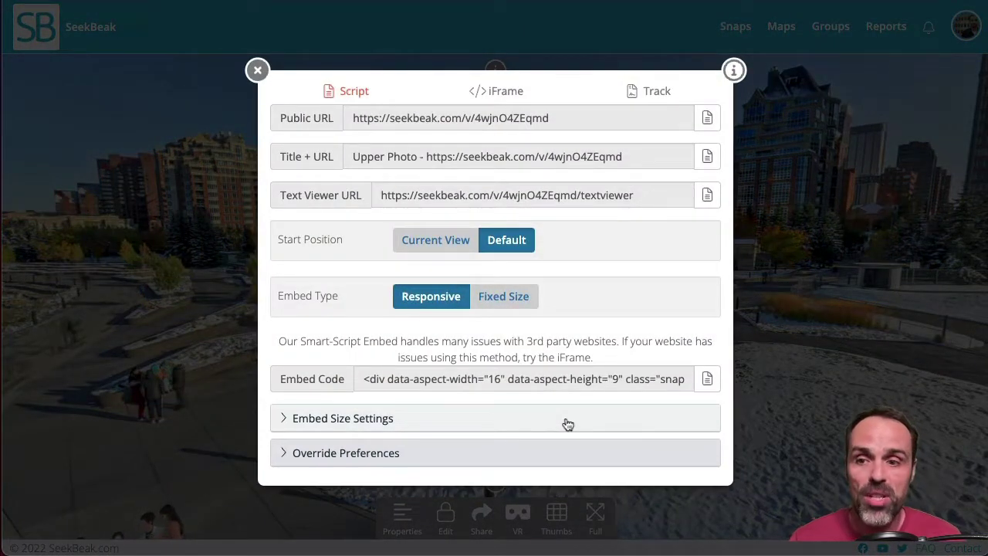
- Copy the Snap's Public URL, open it in a new browser tab and look around the public view
left_click_drag(562, 122, 347, 121)
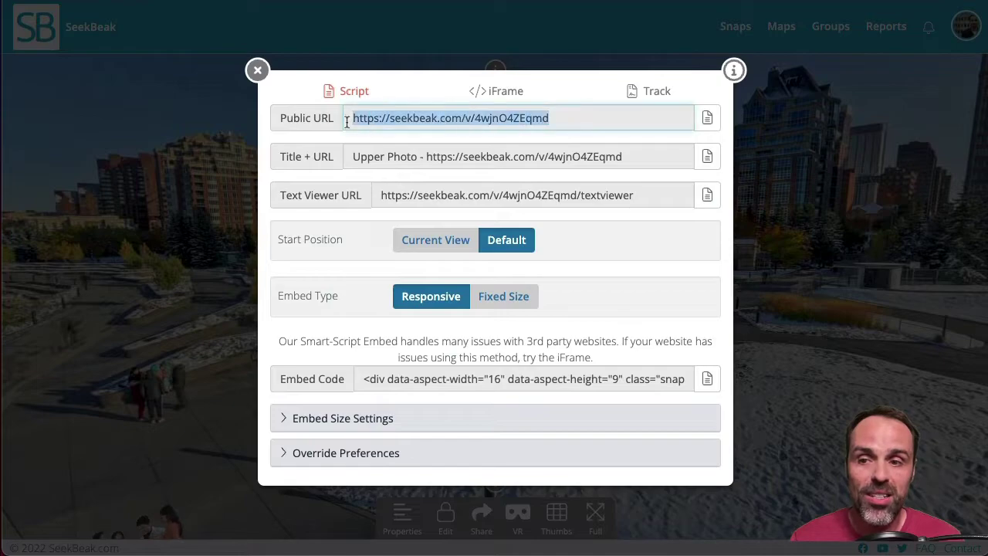
left_click(498, 122)
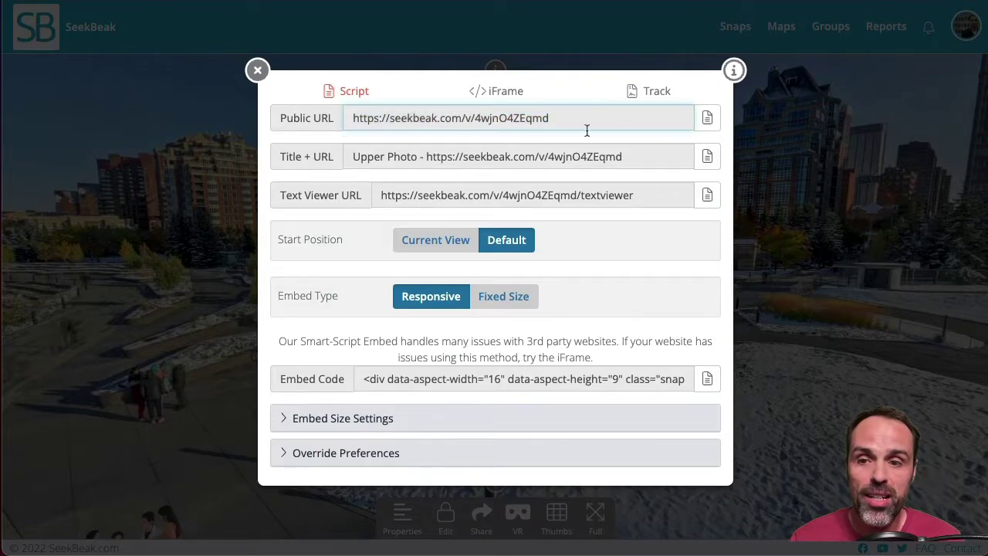
left_click(707, 122)
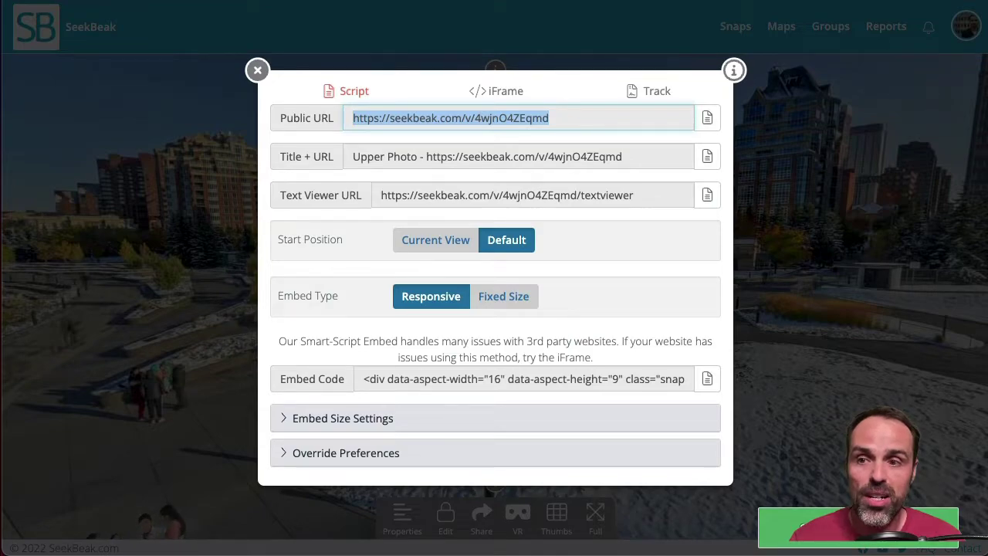
key("ctrl+t")
key("ctrl+v")
key("Return")
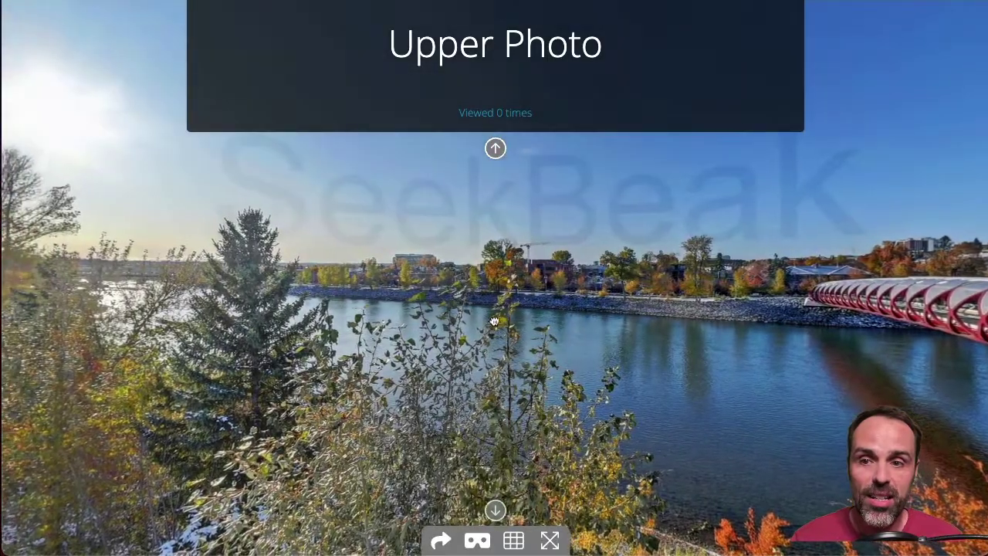
left_click_drag(495, 321, 231, 186)
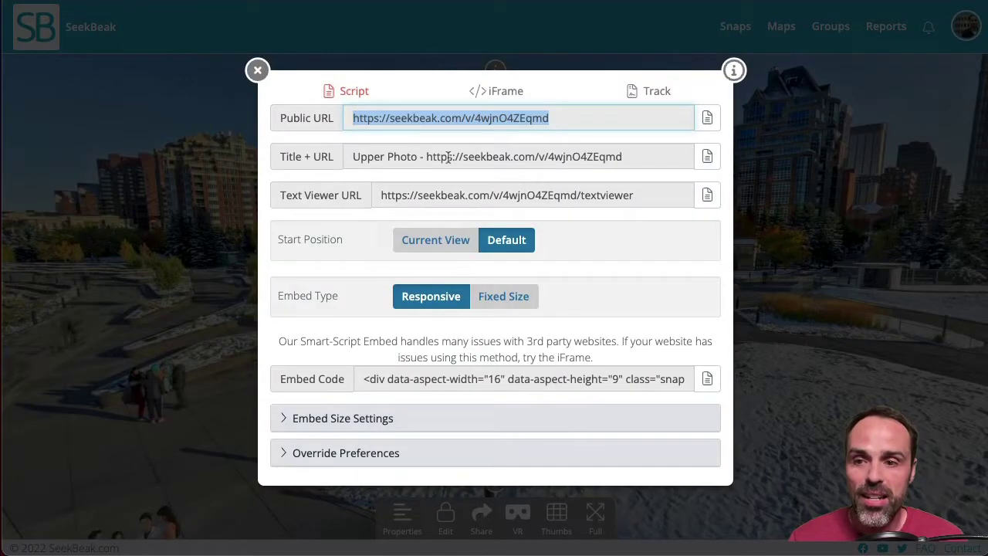
- Review the Title + URL and Text Viewer URL entries and close the sharing dialog
left_click_drag(624, 157, 346, 155)
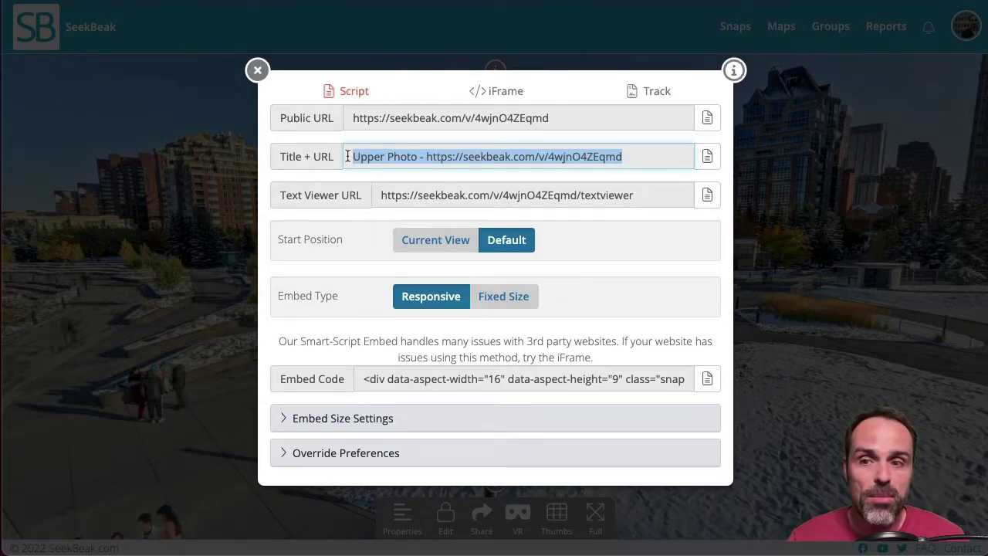
left_click(334, 202)
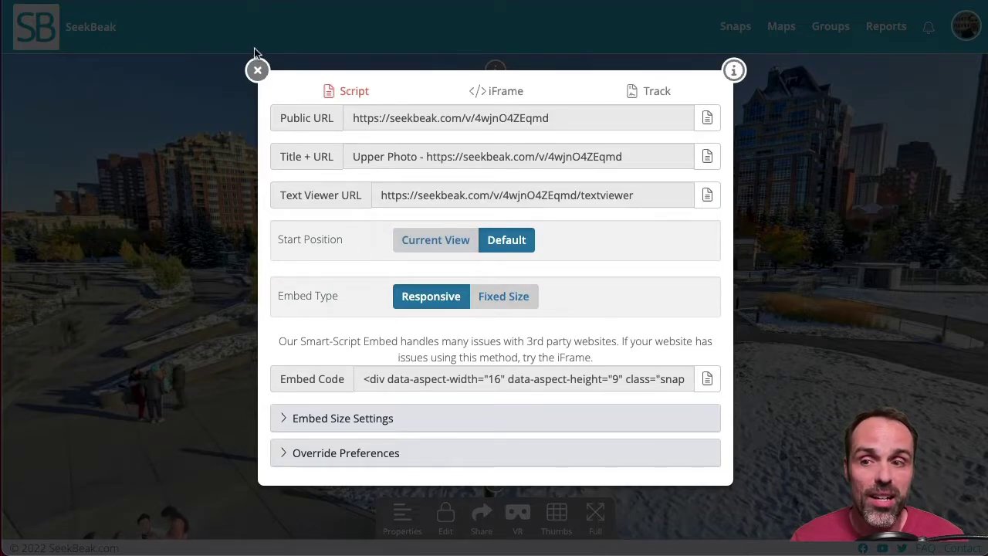
left_click(257, 71)
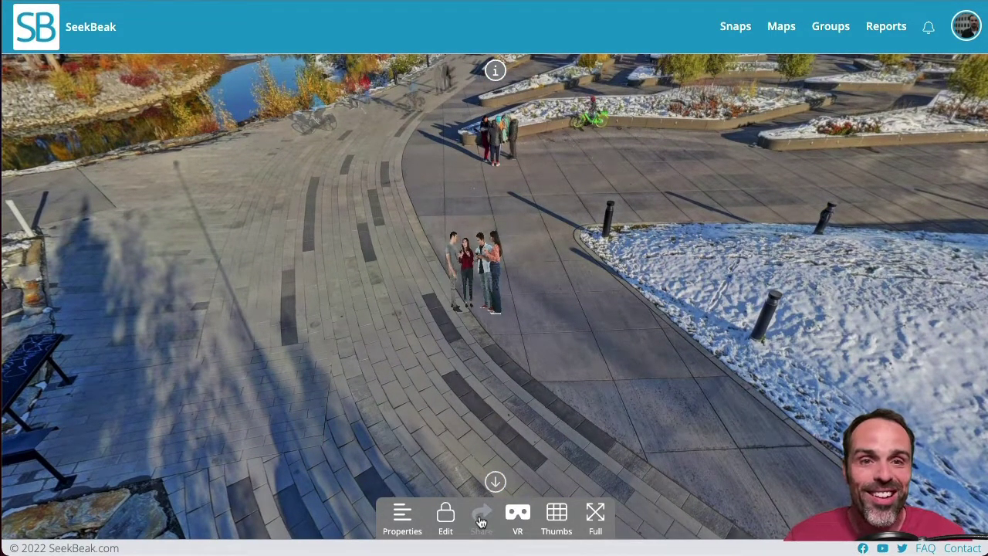
- Reopen the Snap's share and embed links and set the start position to Current View
left_click(481, 522)
left_click(582, 418)
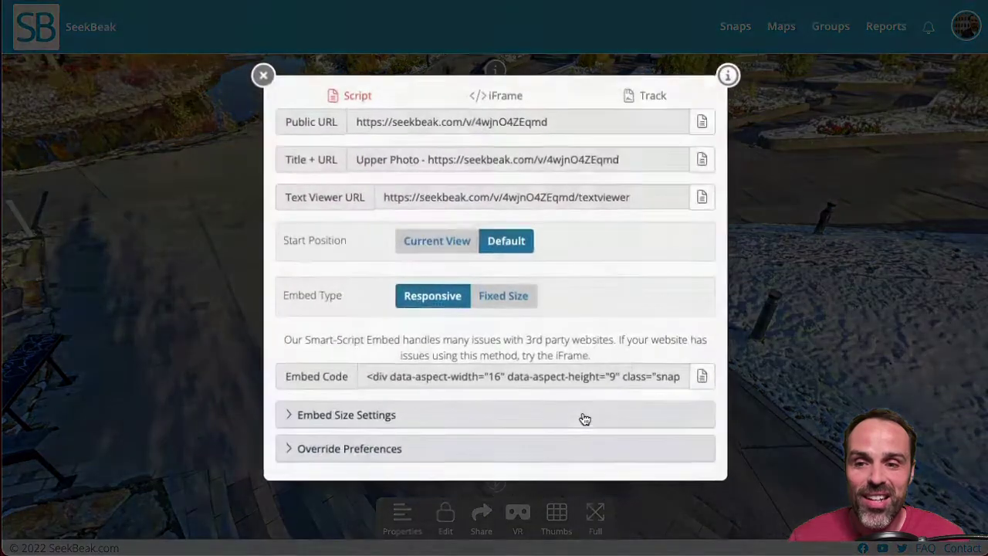
left_click(425, 244)
left_click(423, 245)
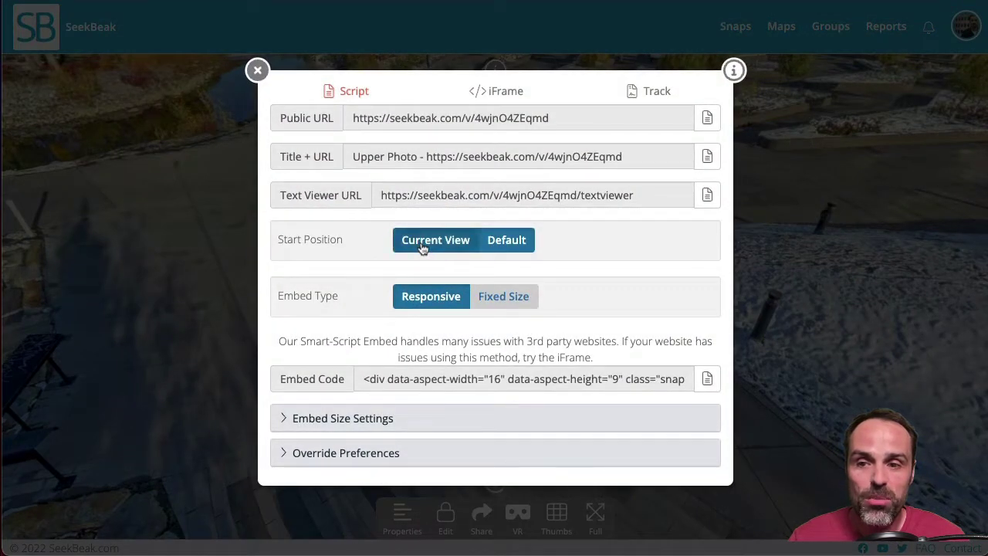
- Copy the Public URL with the Current View start position and load it in a new browser tab
left_click(707, 118)
key("ctrl+t")
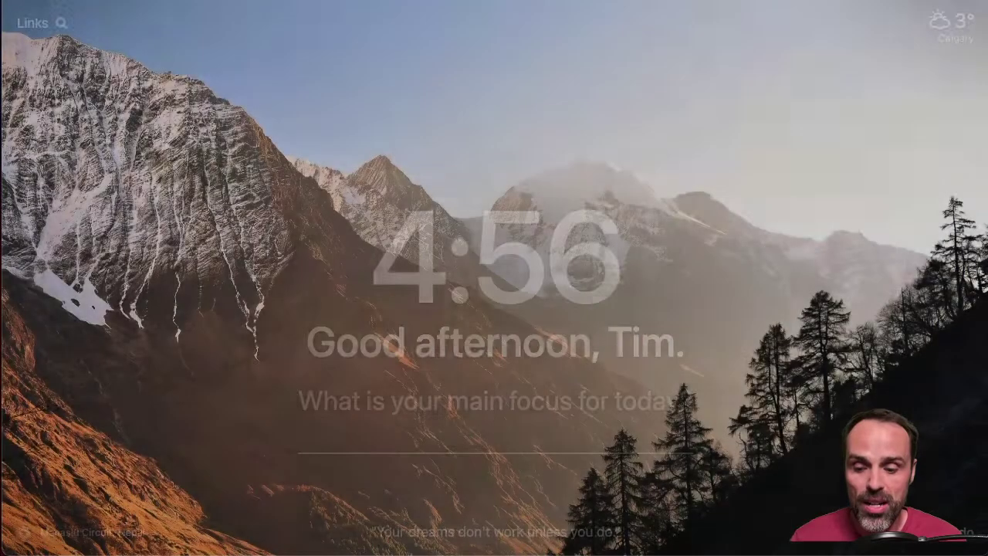
key("ctrl+v")
key("Return")
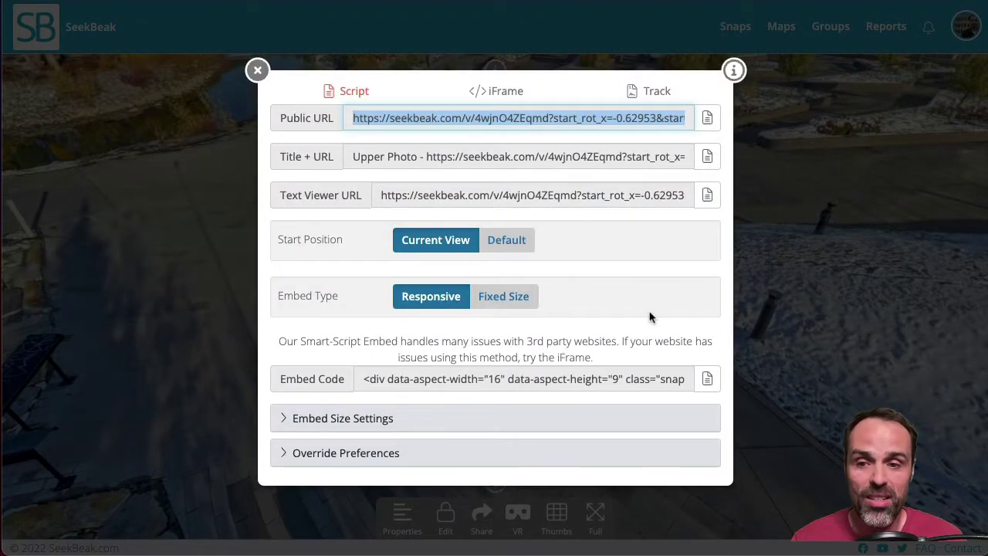
- Review the Embed Size Settings for the responsive script embed and collapse them again
left_click(318, 417)
scroll(315, 412, "down", 2)
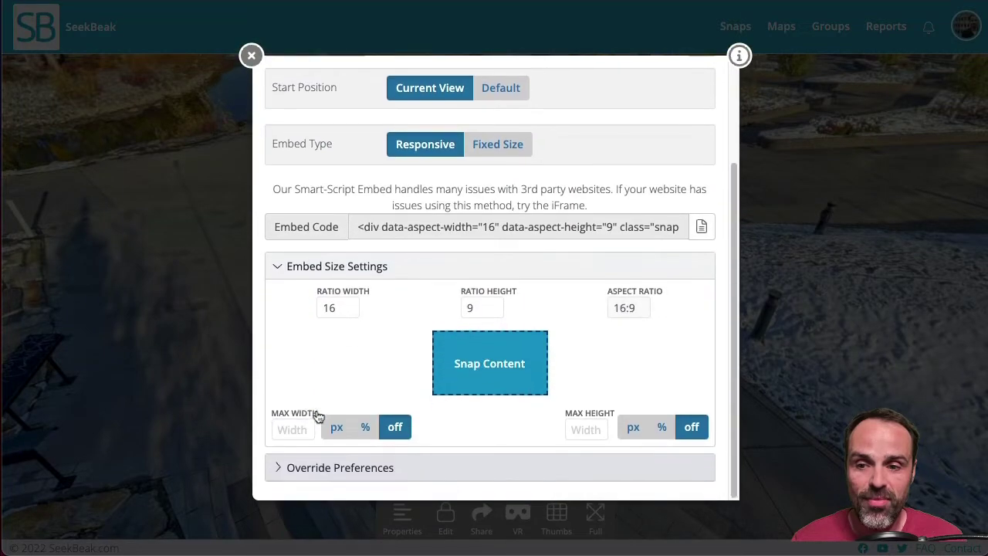
left_click(315, 269)
- Examine the Override Preferences available through URL parameters and collapse the list again
left_click(316, 452)
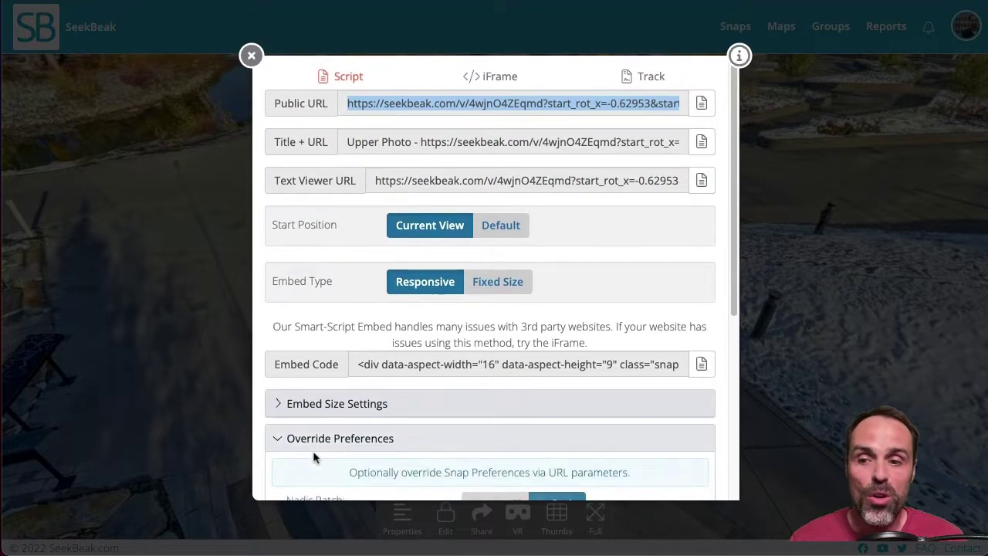
scroll(392, 423, "down", 5)
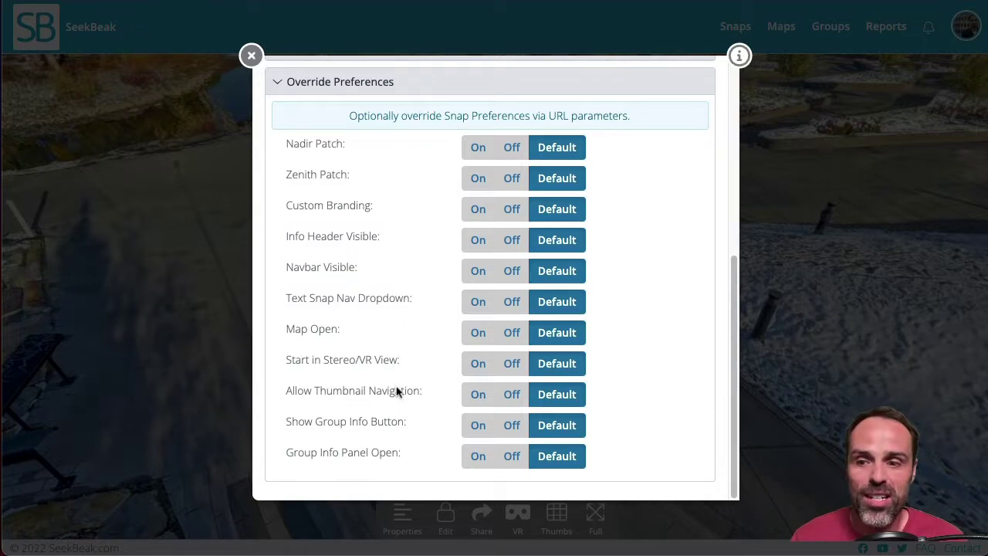
scroll(421, 266, "up", 5)
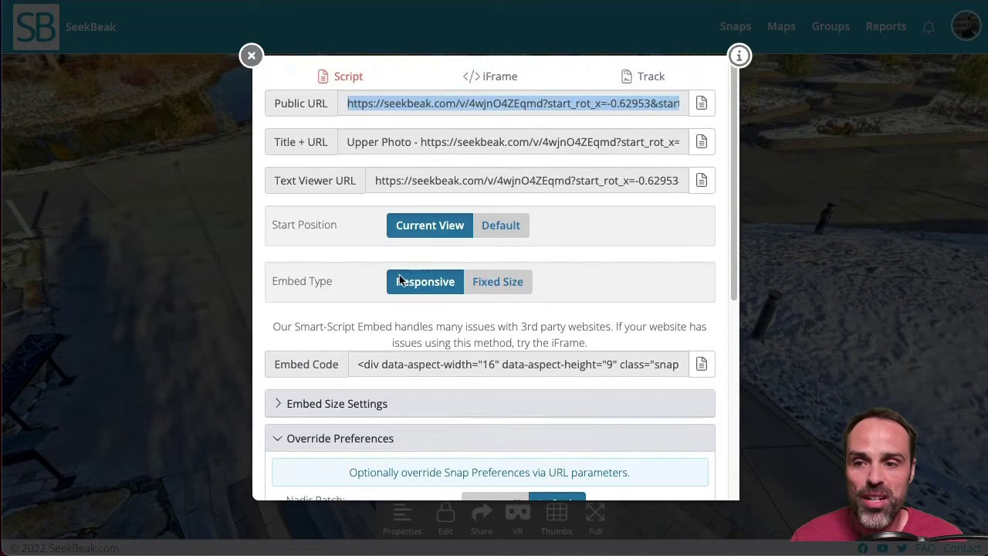
left_click(304, 442)
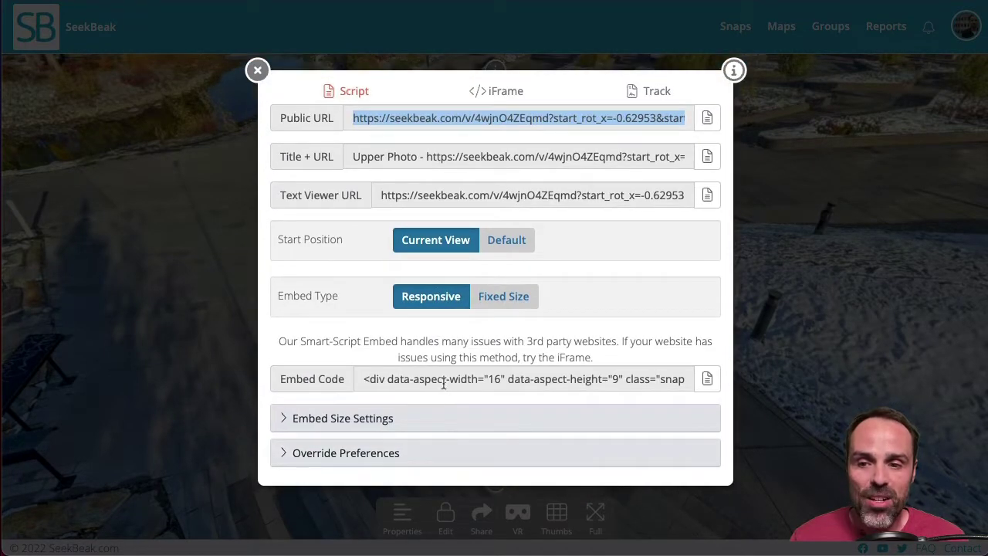
- Highlight part of the Script embed code and compare it with the code offered for the iFrame embed
left_click(444, 385)
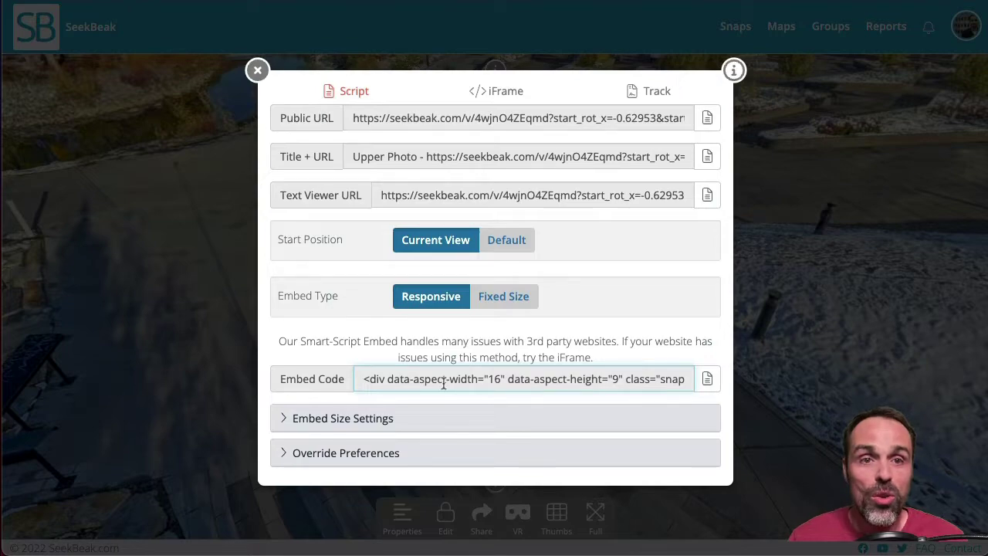
triple_click(375, 378)
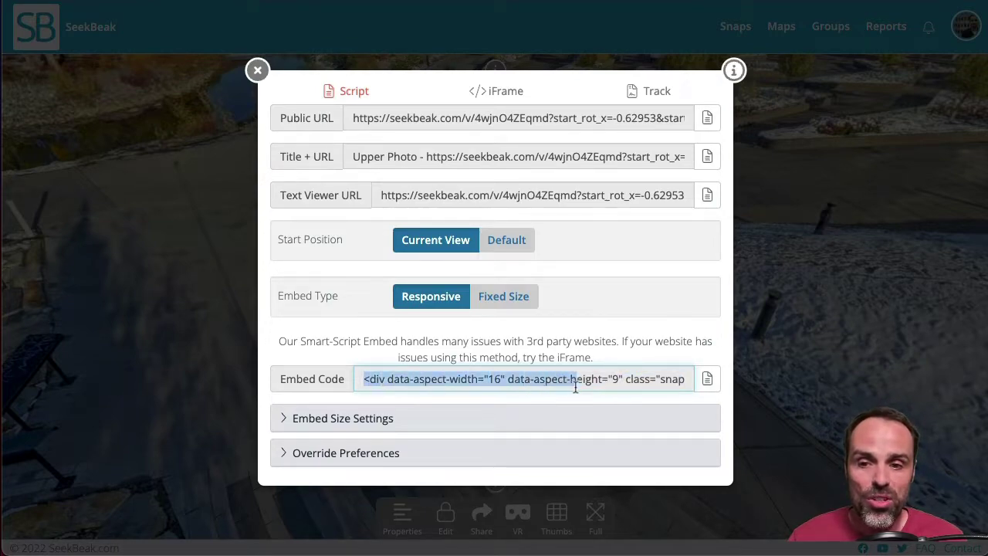
left_click(503, 92)
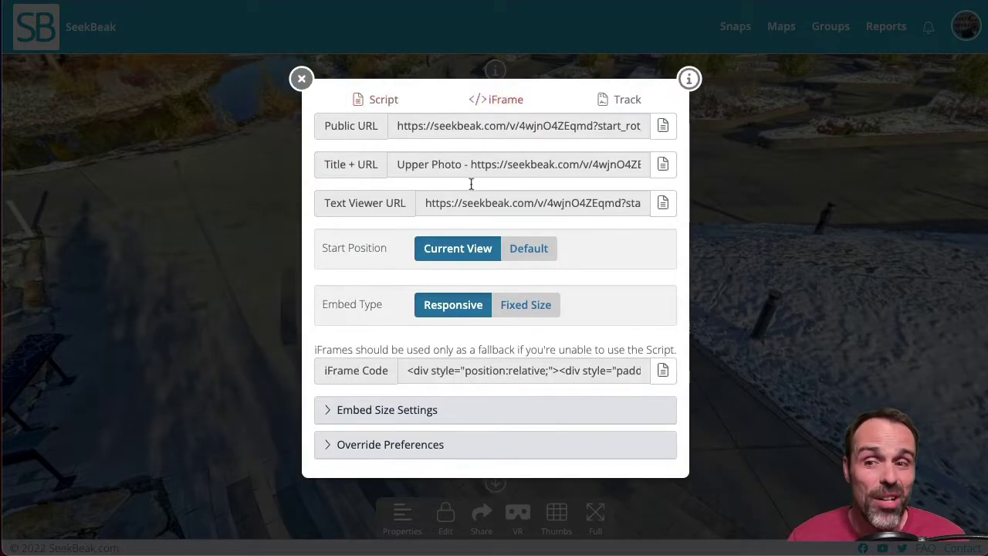
left_click_drag(407, 371, 580, 370)
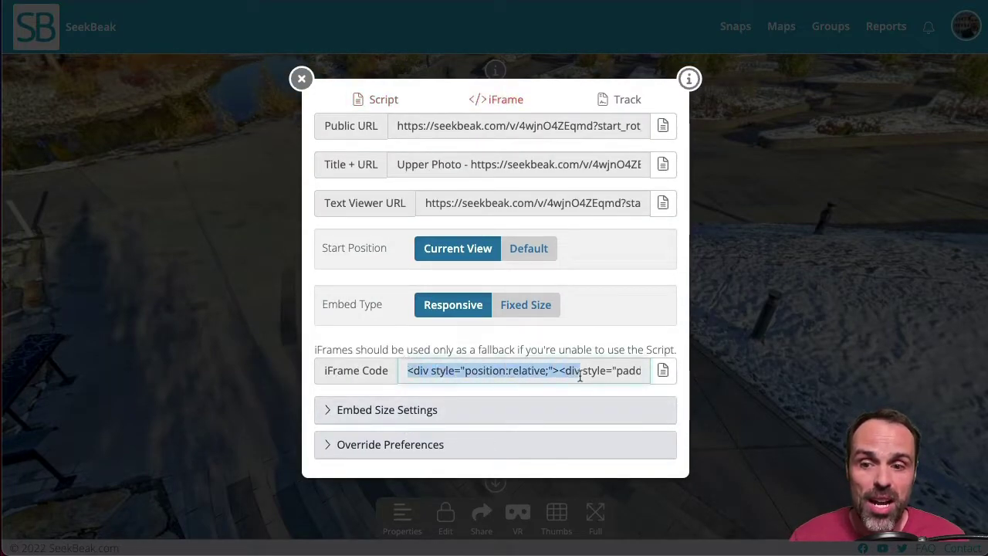
- Look over the UTM Link Tracking options and copy the responsive Script embed code
left_click(619, 108)
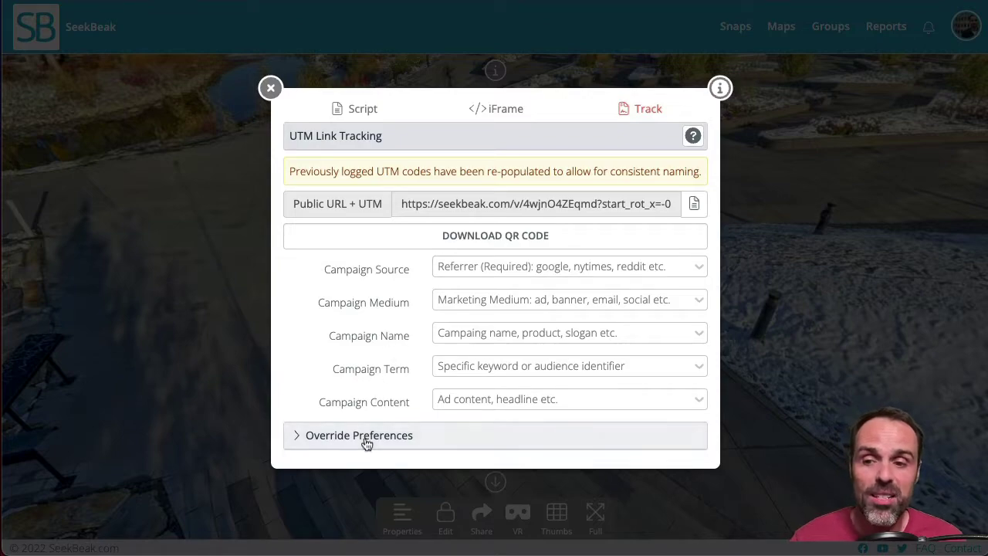
left_click(363, 109)
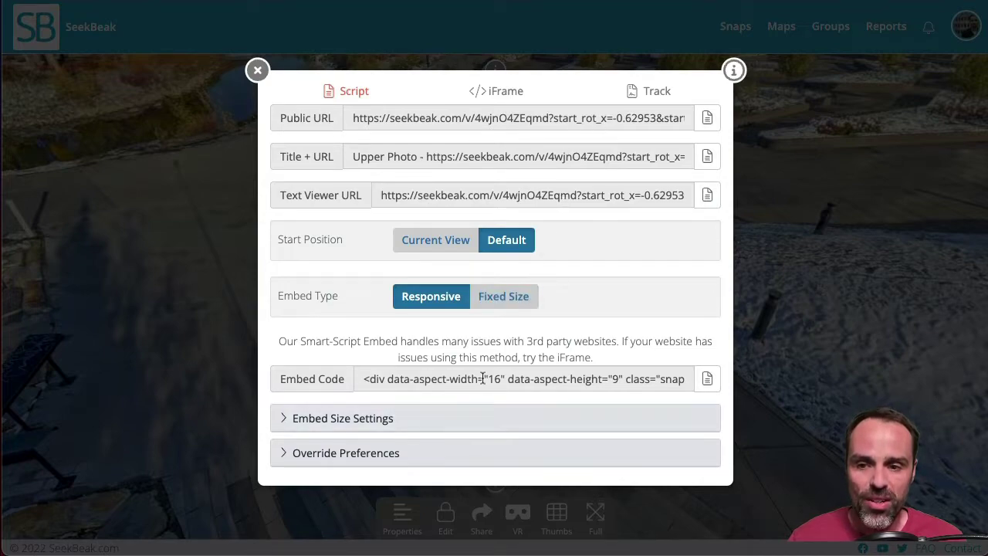
left_click(706, 382)
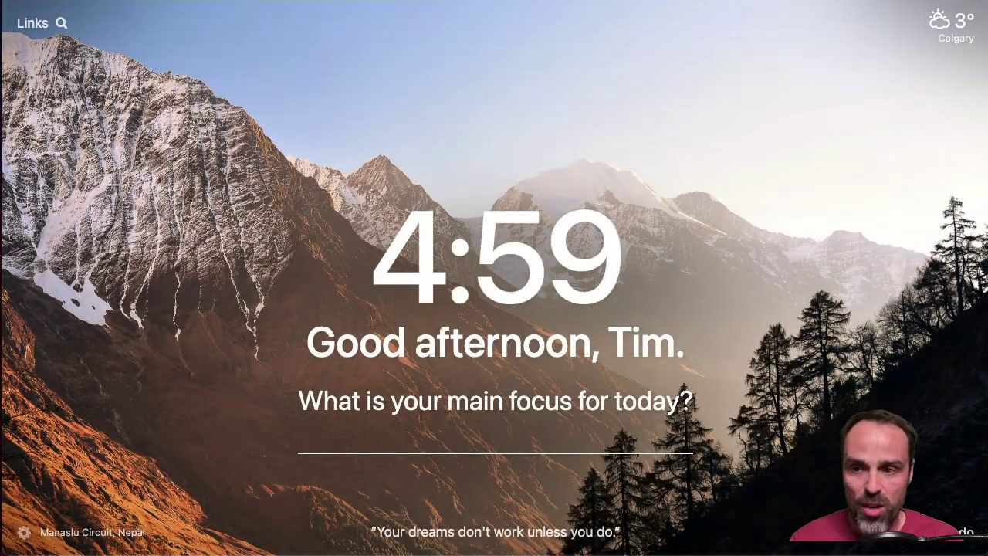
- Find the tutorial embed near the end of the SeekBeak website page and open and close a hotspot's information popup
left_click(309, 3)
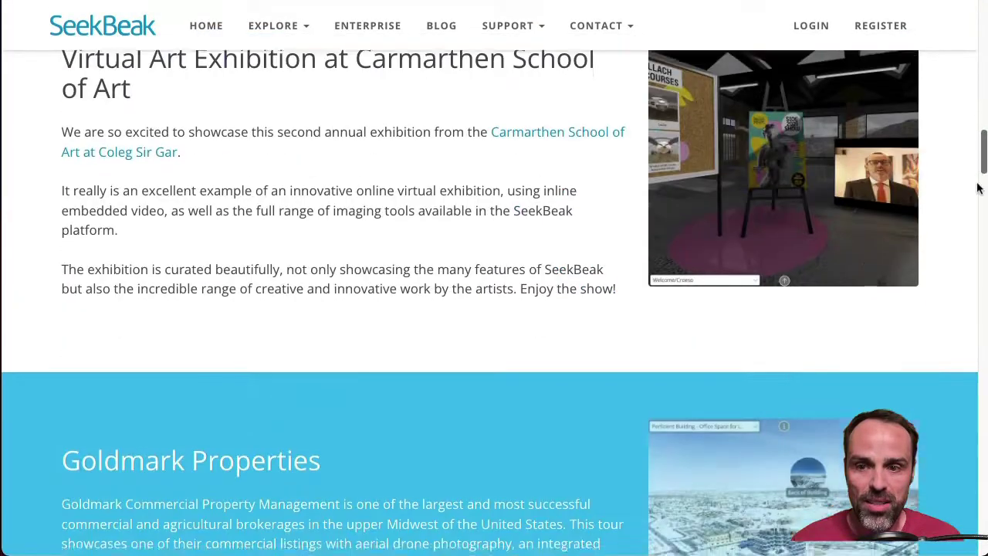
left_click_drag(978, 188, 981, 481)
left_click_drag(430, 362, 470, 439)
left_click(541, 455)
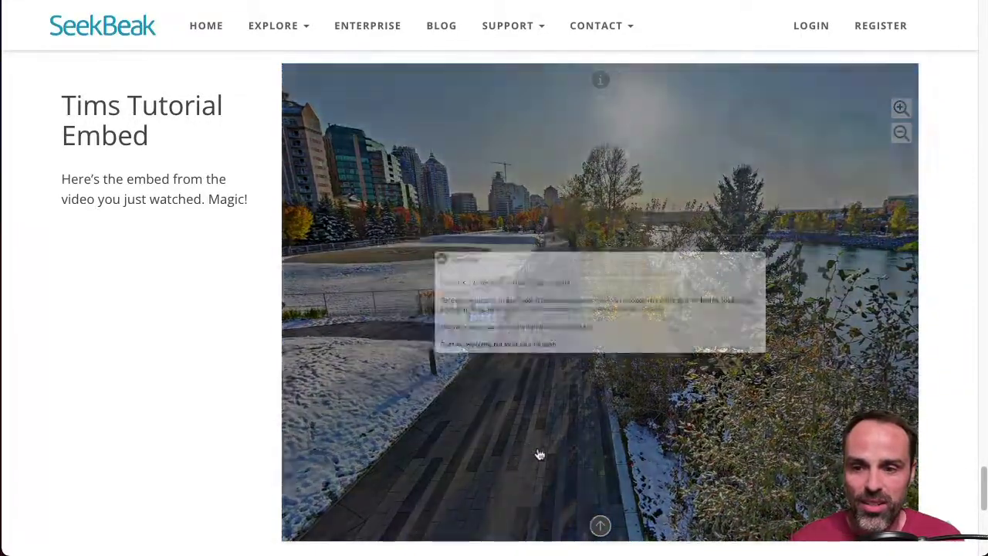
left_click(307, 223)
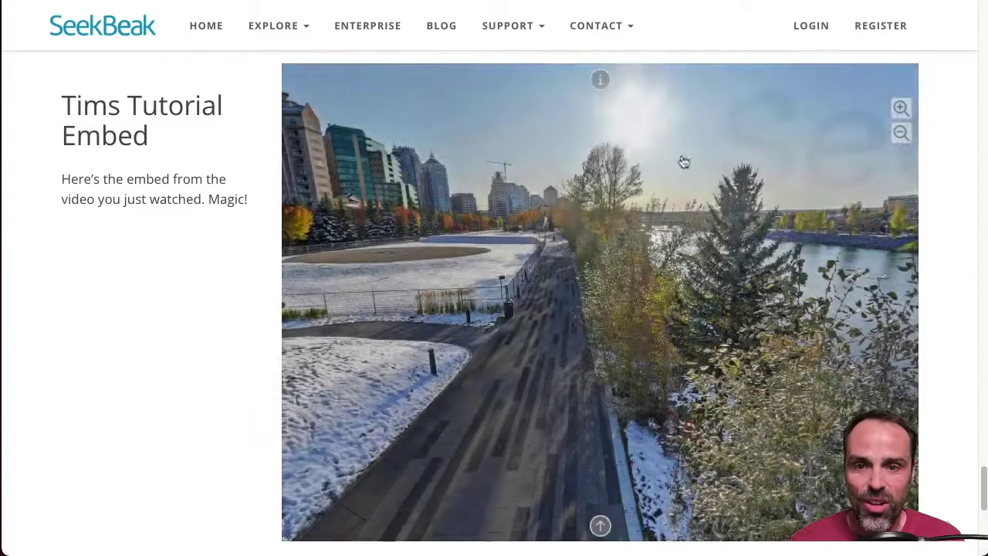
- Turn the embedded panorama to try the Lower Photo hotspot and check the page around the embed
left_click_drag(772, 120, 643, 515)
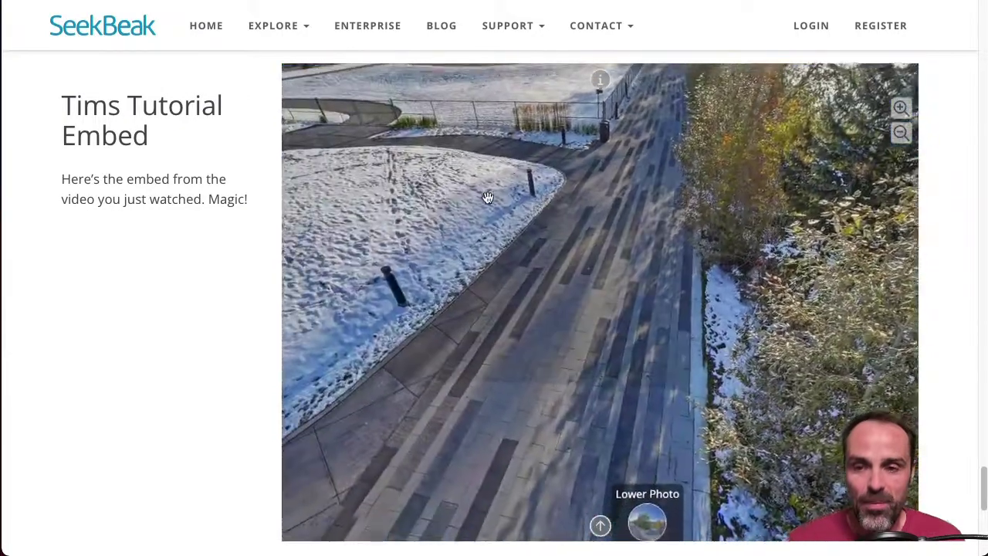
left_click(643, 516)
scroll(233, 338, "down", 6)
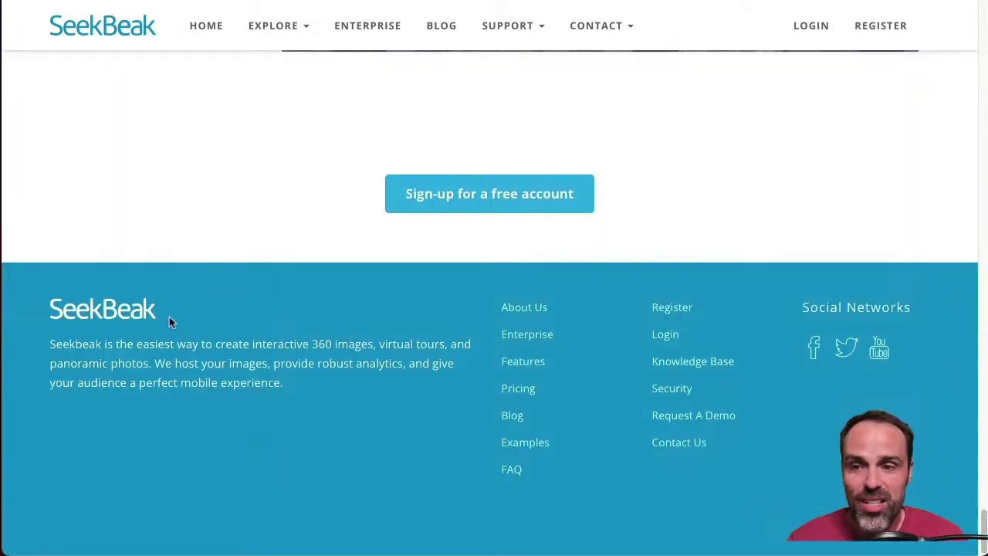
scroll(170, 322, "up", 6)
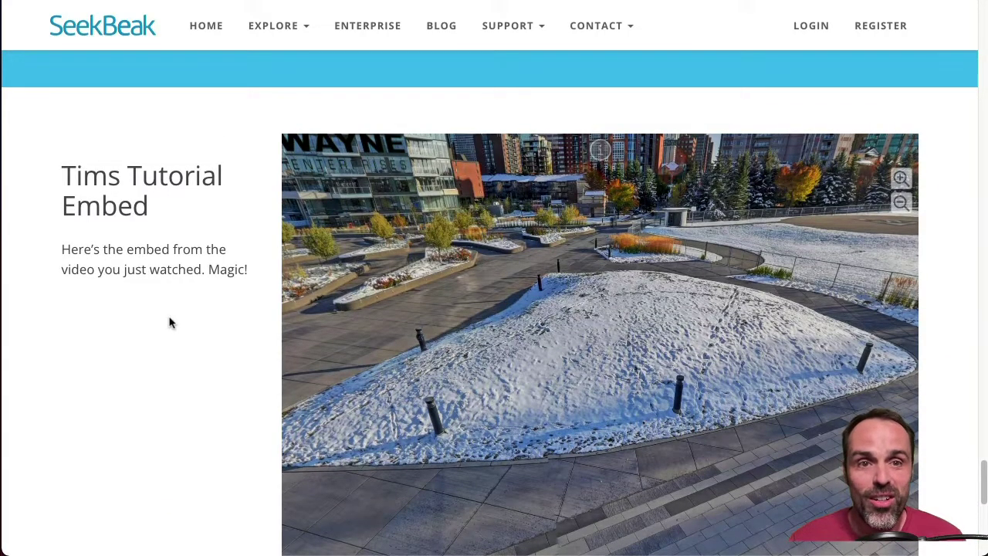